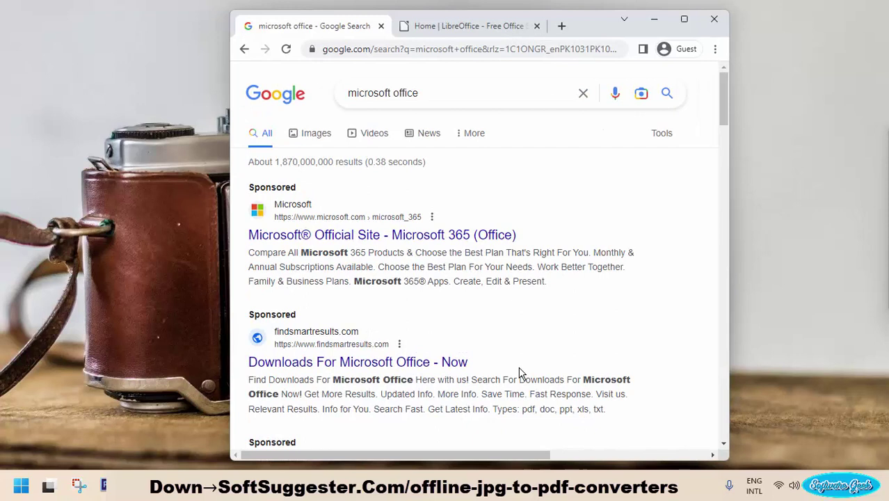
Toggle the microsoft office results to Images and back, then view the LibreOffice home page.
left_click(328, 132)
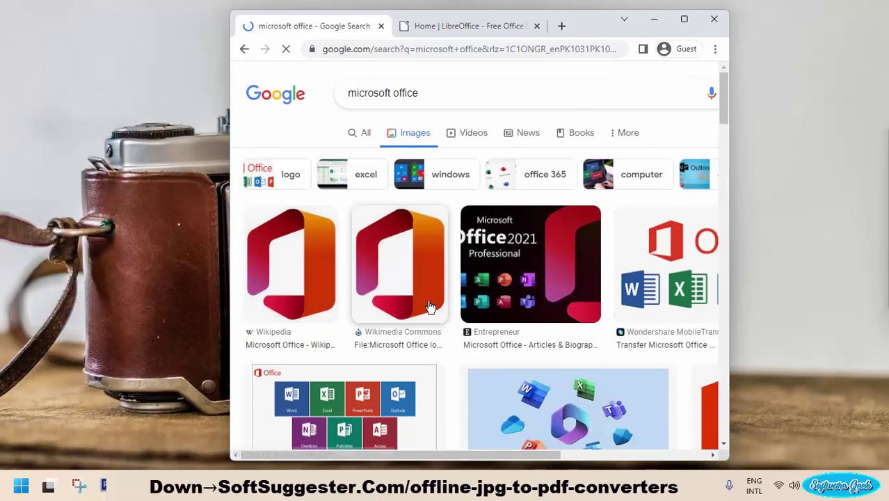
left_click(354, 133)
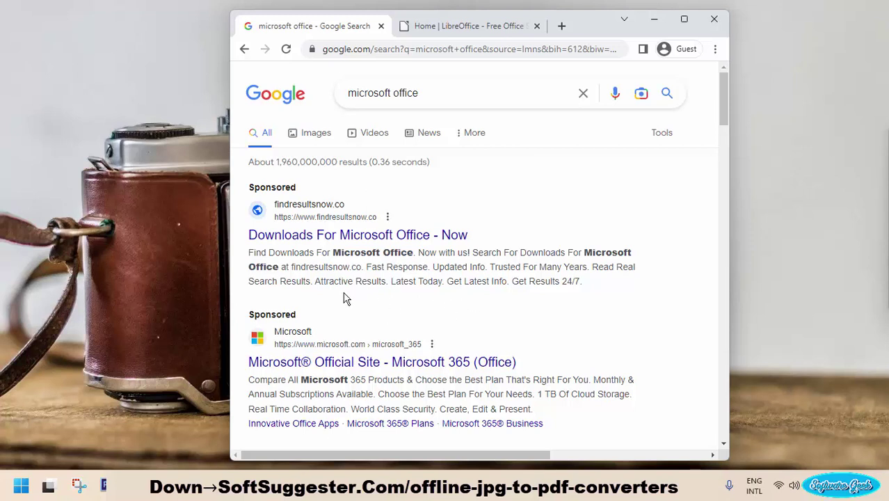
left_click_drag(312, 282, 531, 252)
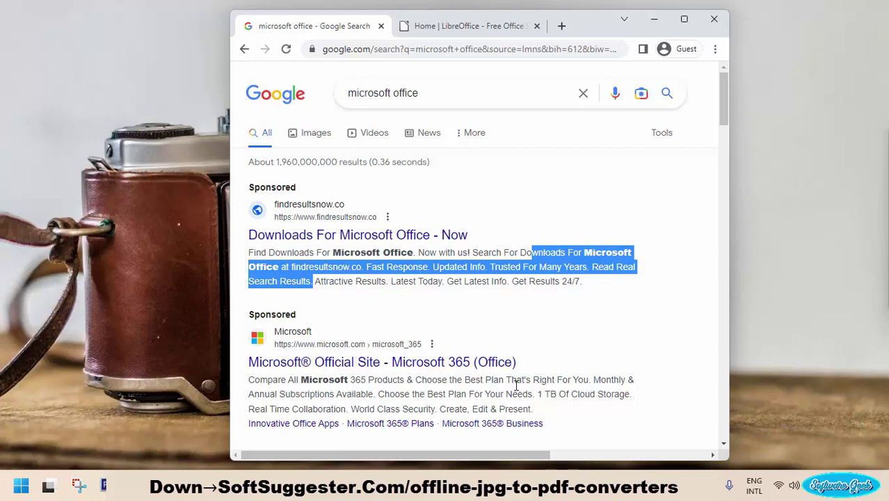
left_click(428, 26)
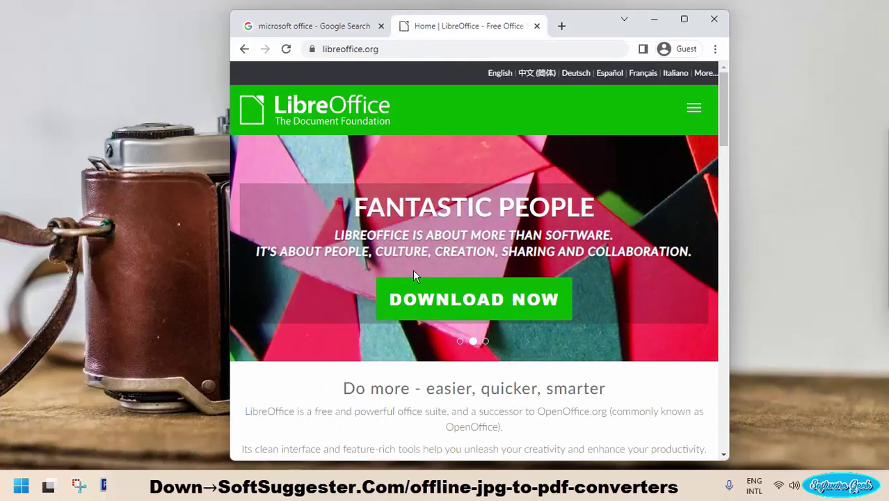
mouse_move(353, 207)
left_mouse_down()
mouse_move(490, 214)
mouse_move(619, 269)
left_mouse_up()
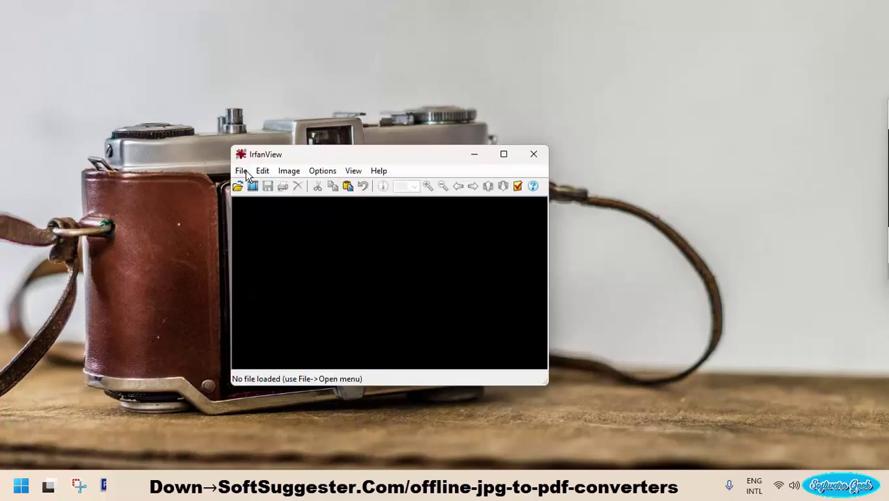
Start an IrfanView batch conversion and uncheck Add watermark image in its advanced options.
left_click(244, 172)
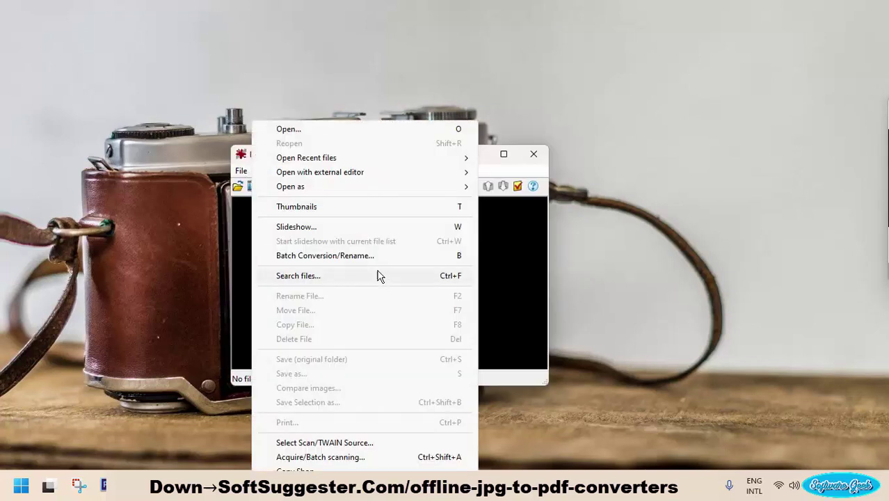
left_click(359, 256)
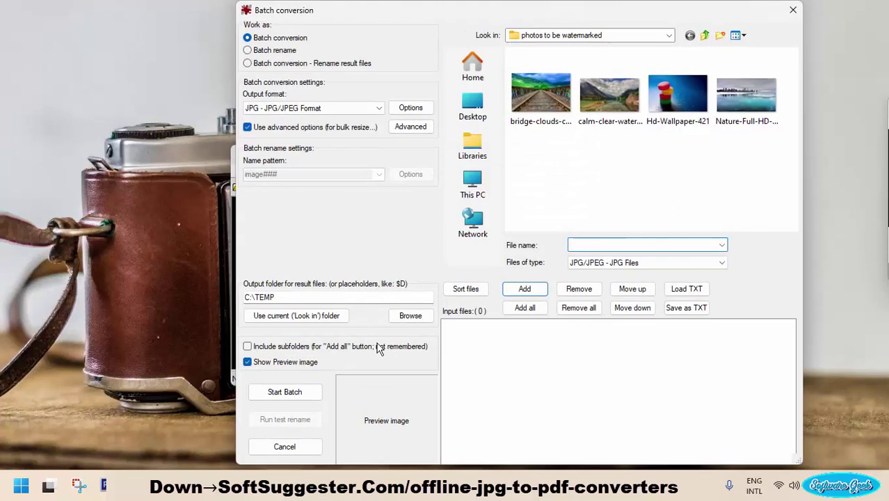
left_click(411, 127)
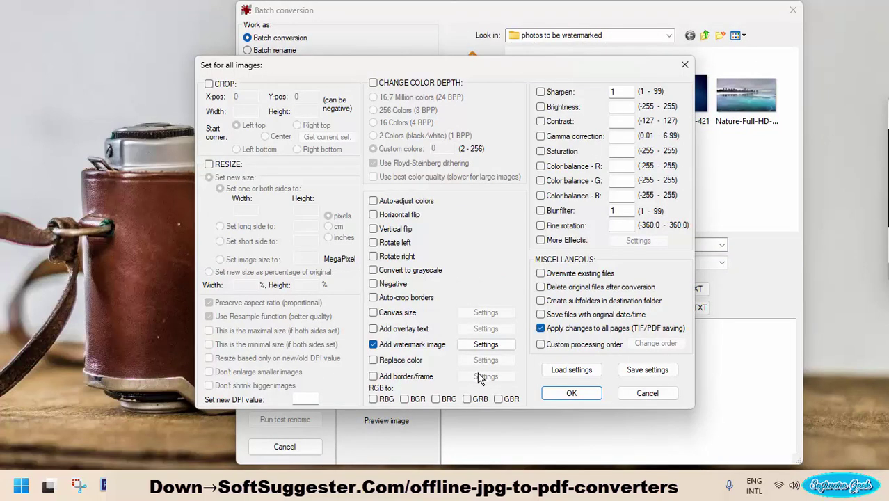
left_click(373, 344)
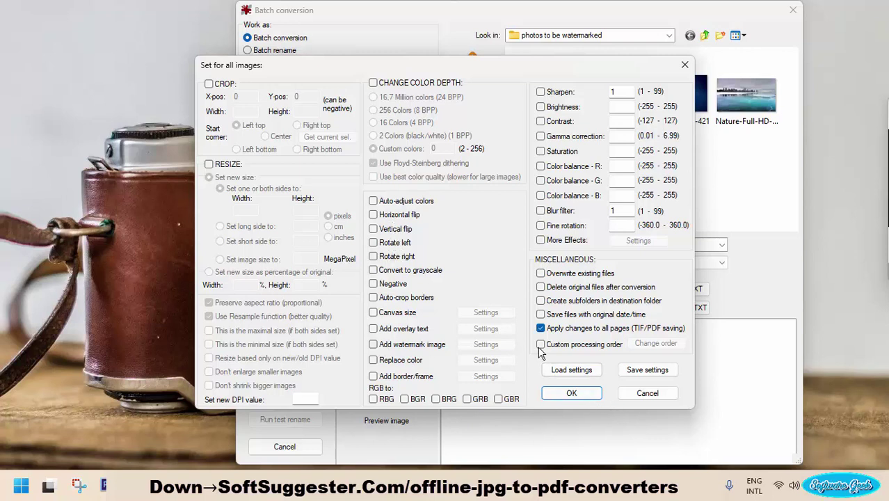
Cancel the advanced settings, disable Use advanced options, and keep JPG as output format.
left_click(629, 393)
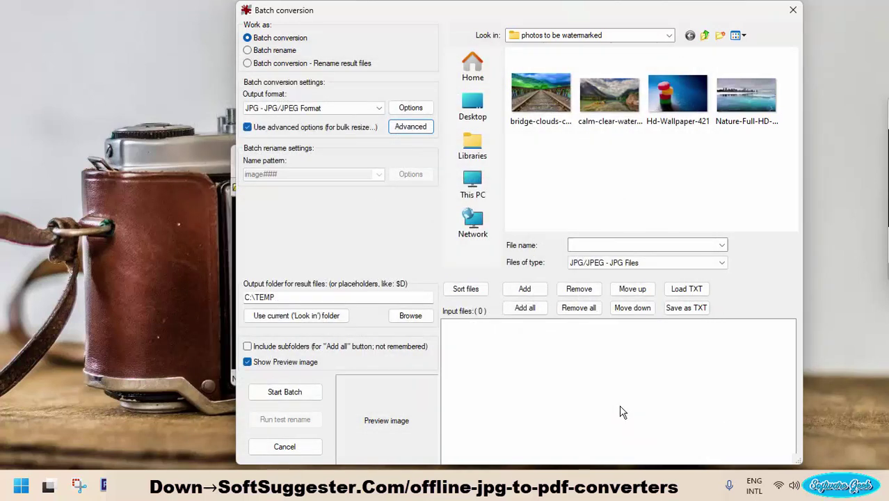
left_click(248, 128)
left_click(379, 109)
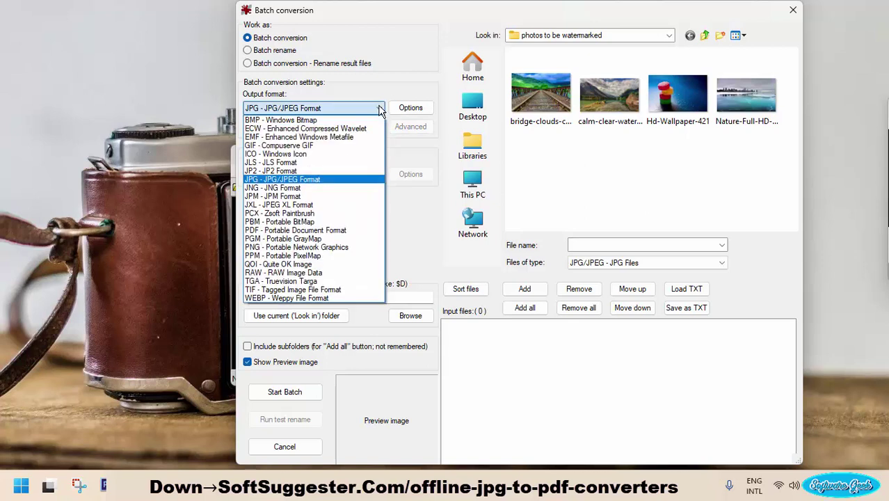
left_click(379, 109)
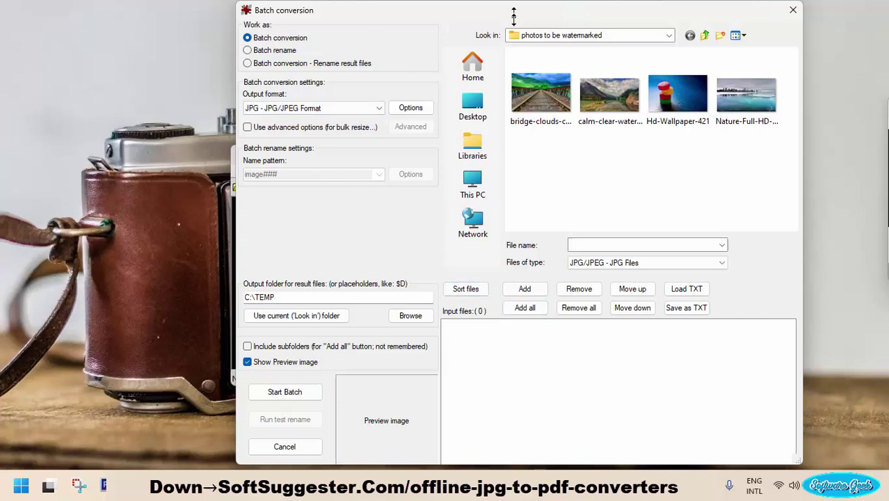
left_click_drag(524, 16, 431, 17)
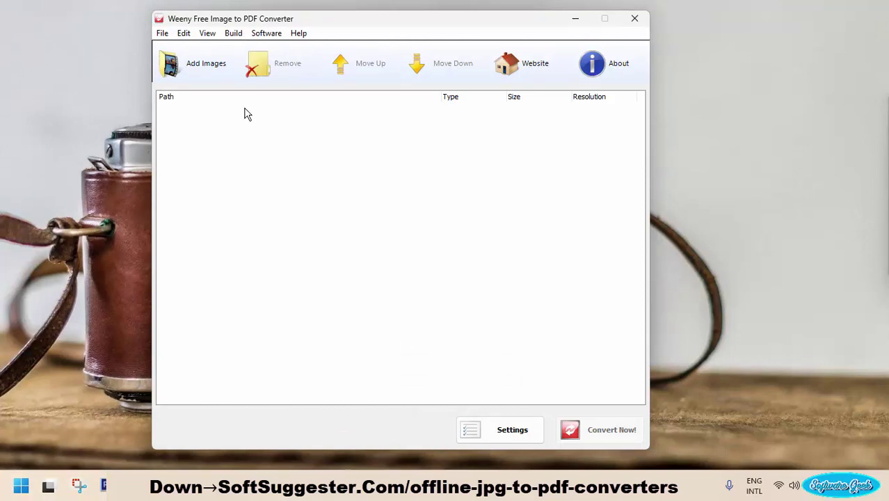
Add all four JPGs from the Desktop's 'photos to be watermarked' folder to the converter.
left_click(215, 74)
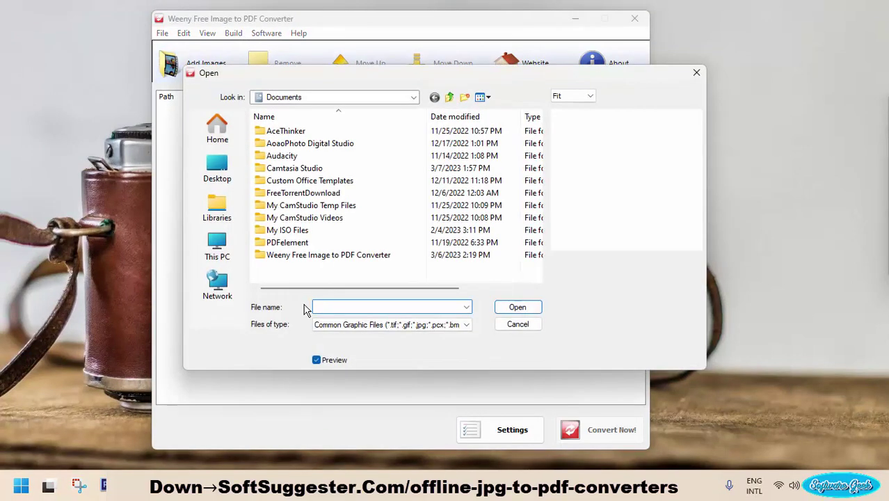
left_click(217, 171)
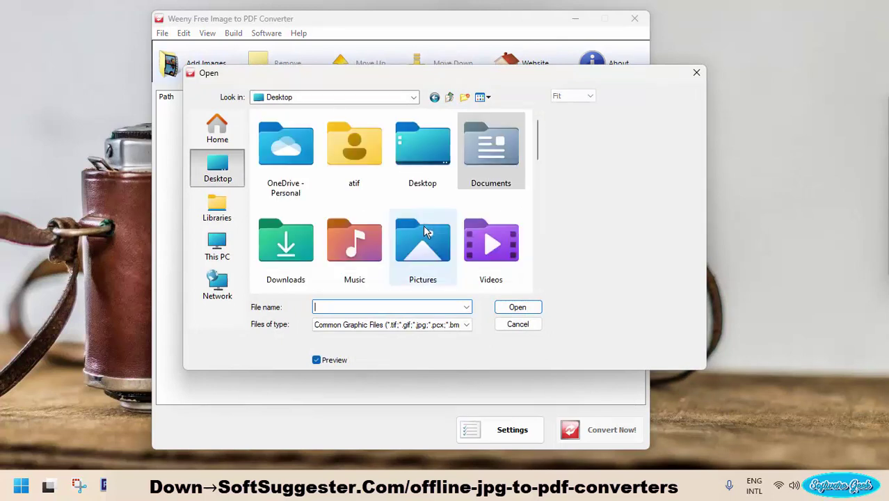
scroll(421, 226, "down", 5)
scroll(422, 228, "down", 5)
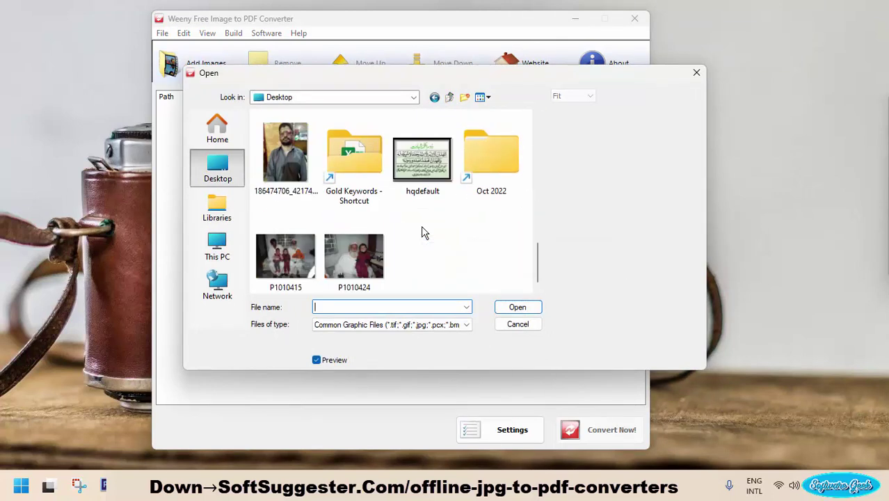
scroll(423, 231, "up", 1)
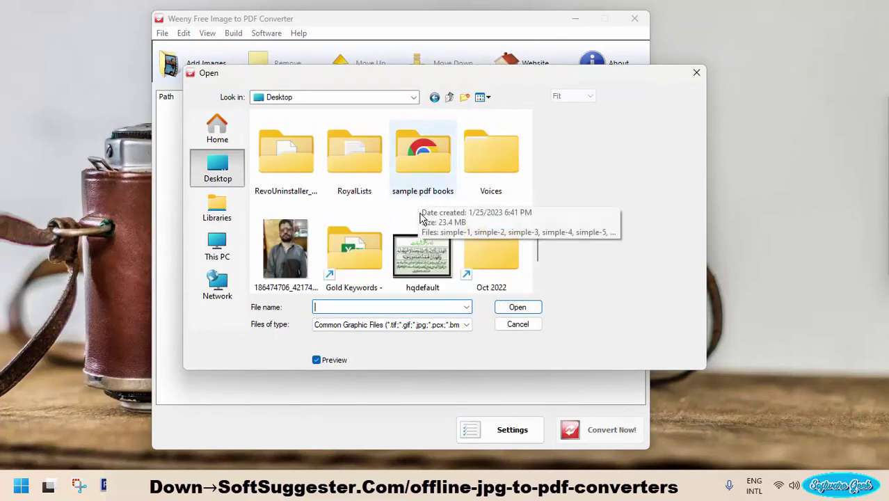
scroll(423, 220, "up", 1)
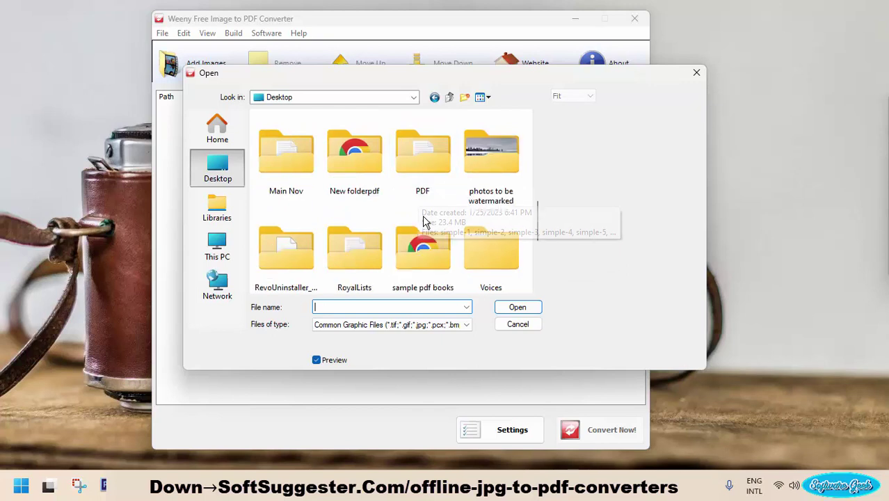
double_click(500, 176)
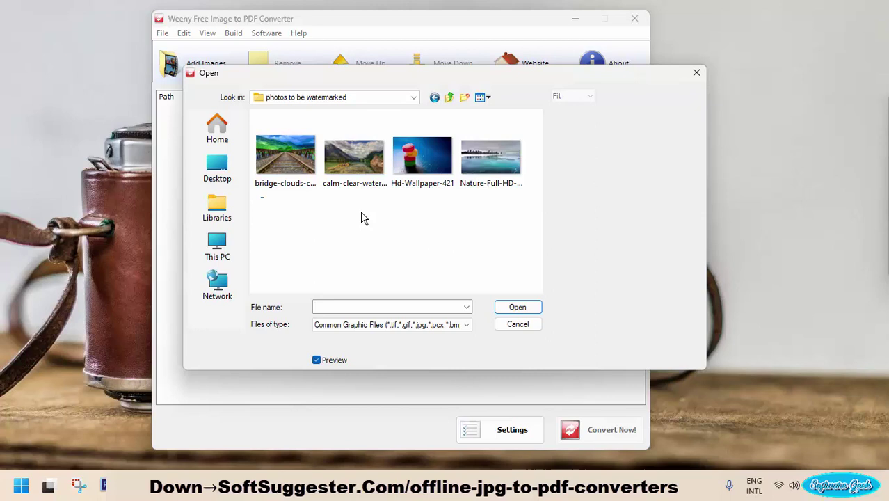
left_click_drag(263, 201, 532, 145)
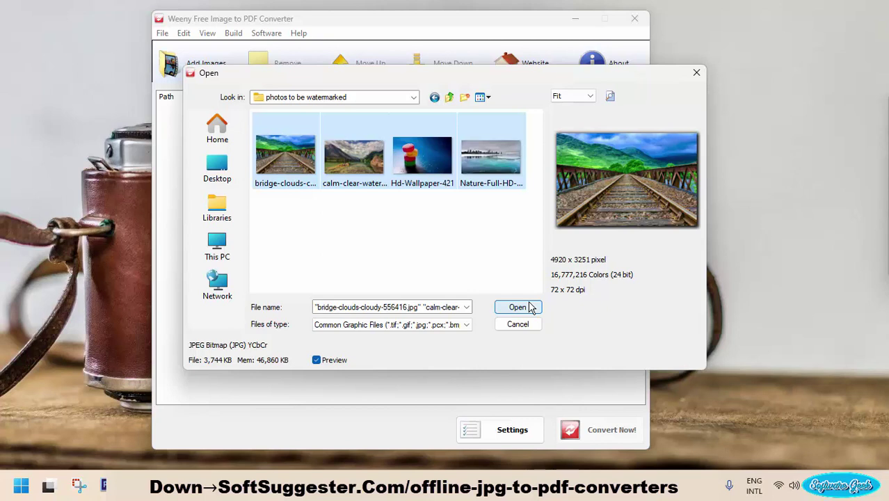
left_click_drag(375, 73, 360, 153)
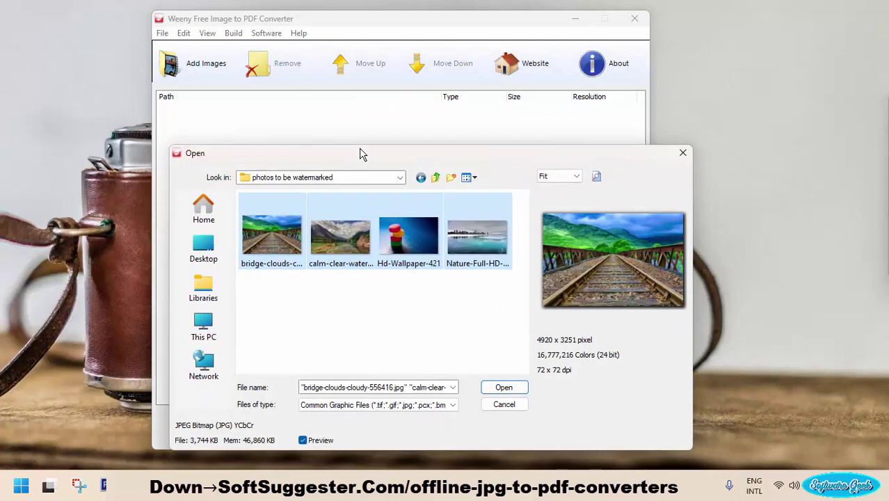
left_click(502, 386)
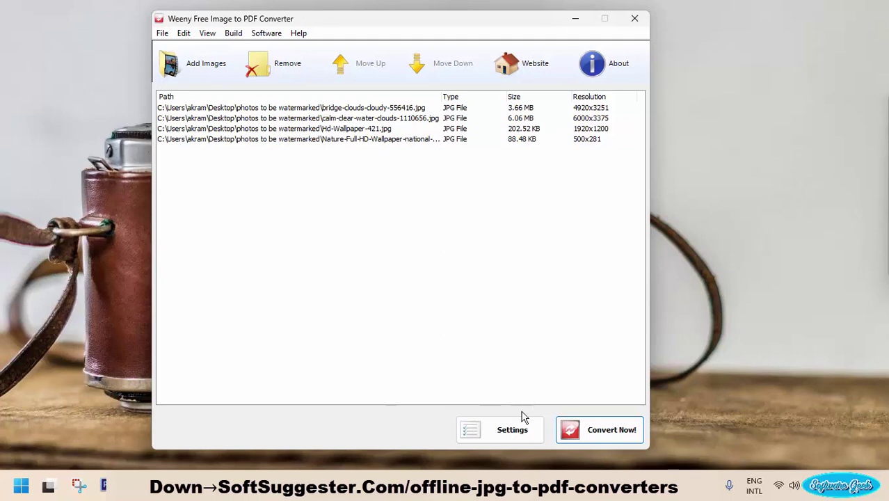
Open the Weeny converter's Settings to view the conversion options.
left_click(513, 431)
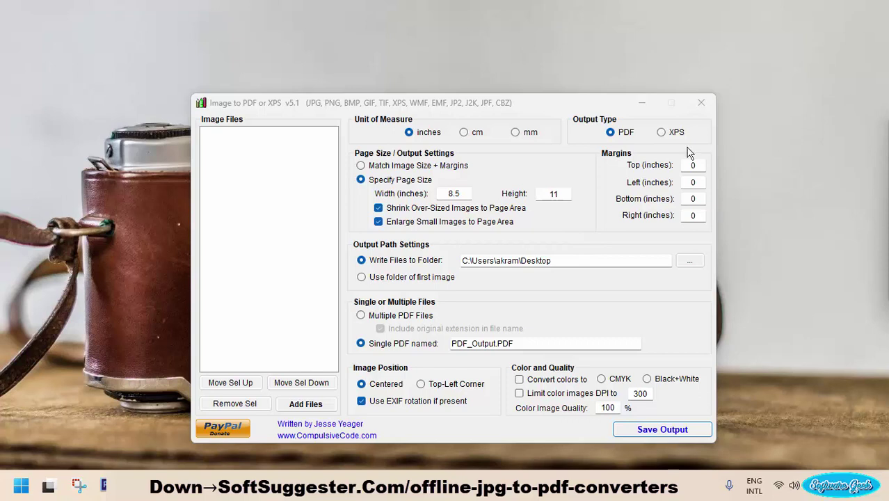
Add all four images from 'photos to be watermarked' to the Image to PDF or XPS list.
left_click(327, 402)
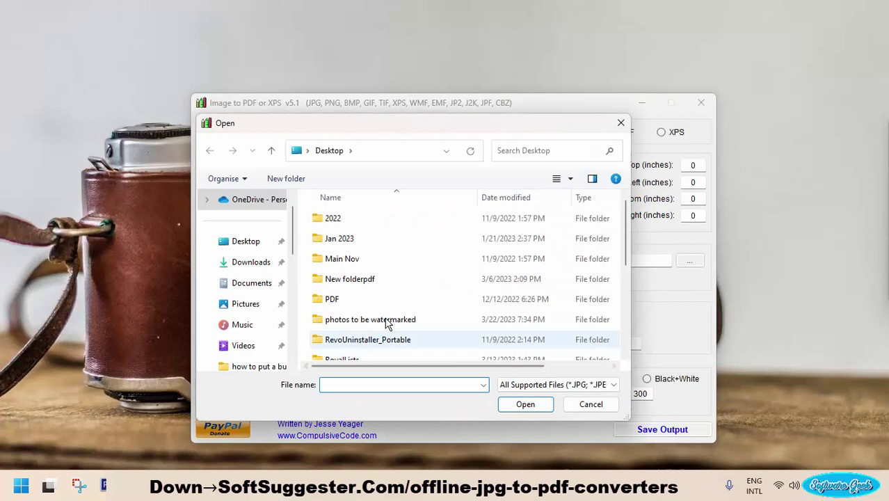
scroll(389, 317, "down", 2)
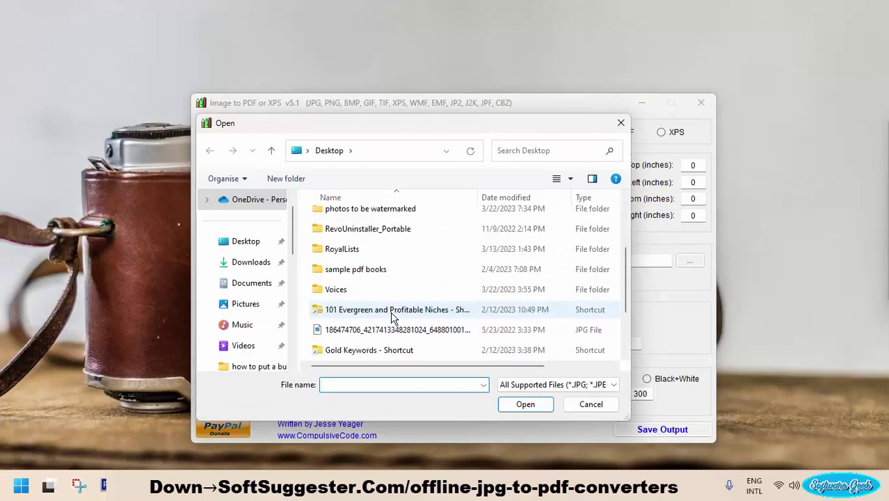
scroll(392, 317, "down", 2)
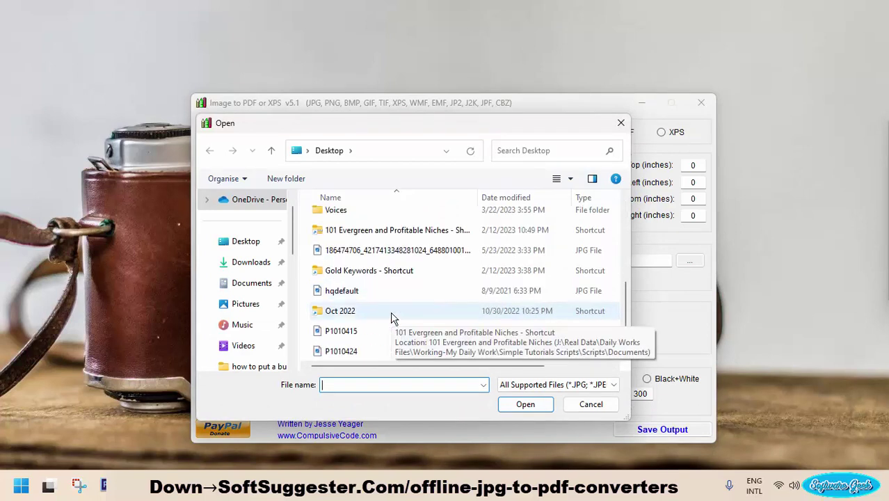
scroll(392, 317, "up", 2)
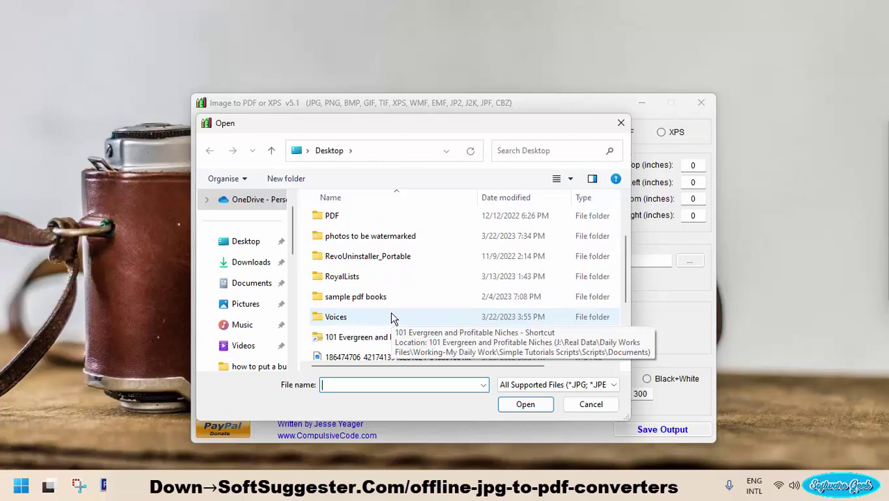
double_click(358, 237)
left_click_drag(350, 310, 618, 196)
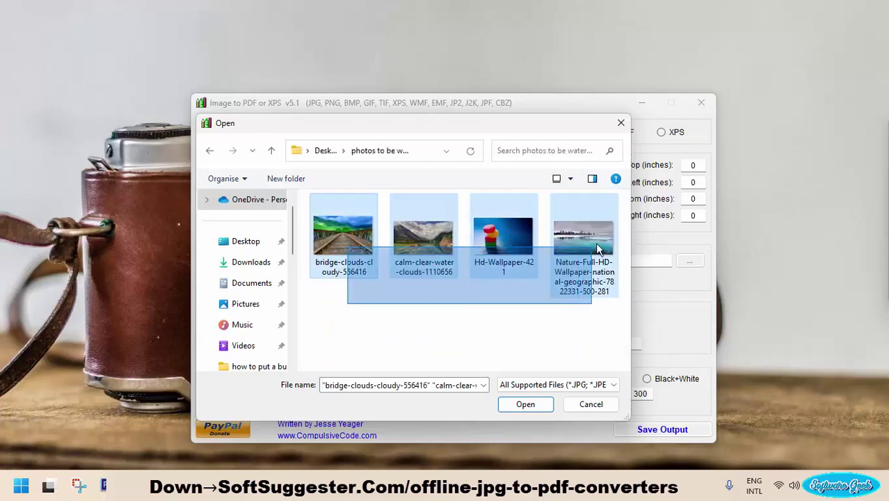
left_click(525, 404)
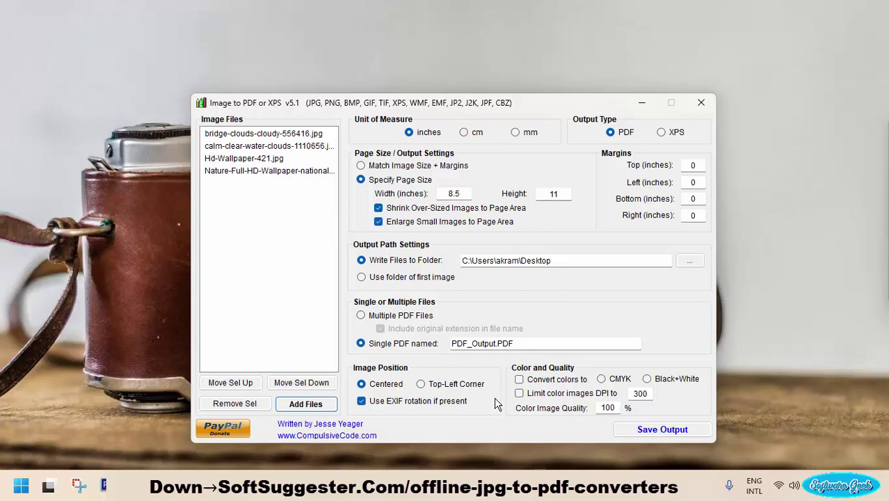
left_click(661, 134)
left_click(621, 136)
left_click(660, 133)
left_click(622, 135)
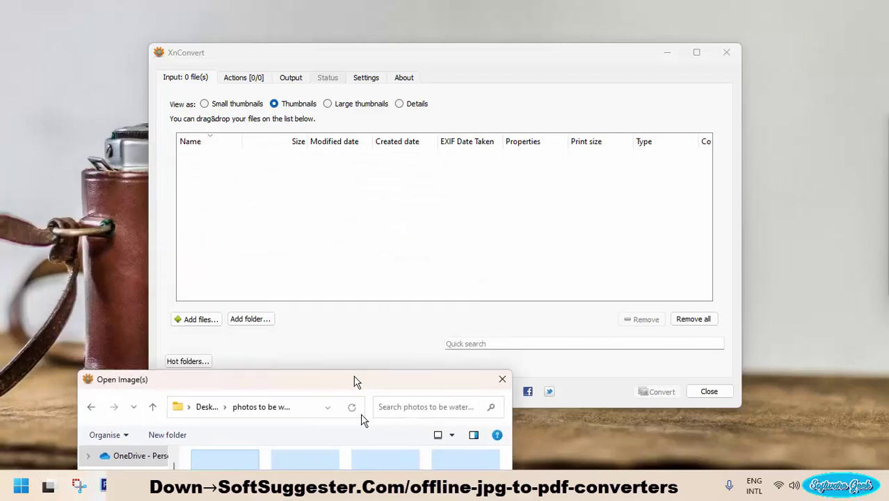
Reposition the Open Image(s) dialog, check the file type list, and open the four selected photos.
left_click_drag(282, 165, 368, 461)
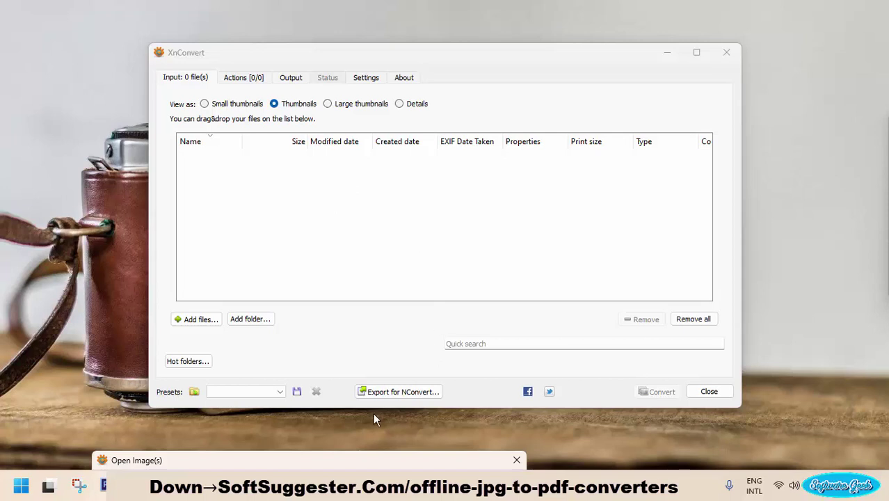
left_click_drag(319, 455, 384, 96)
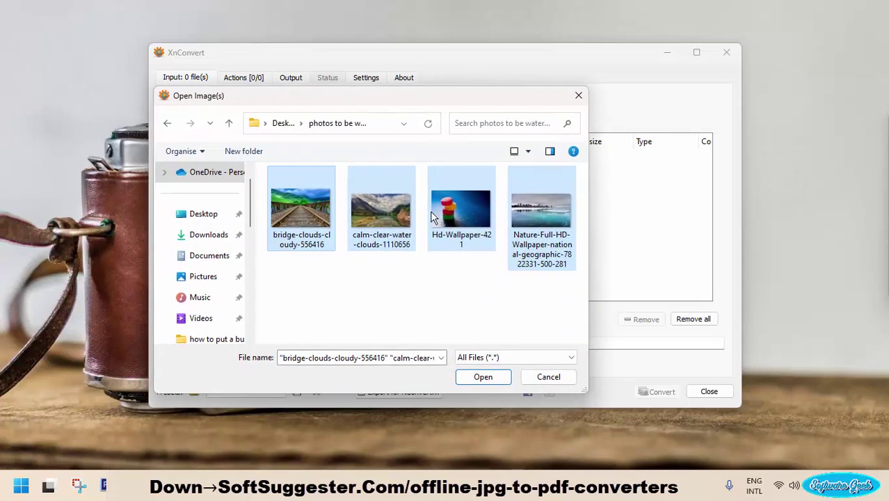
left_click(468, 363)
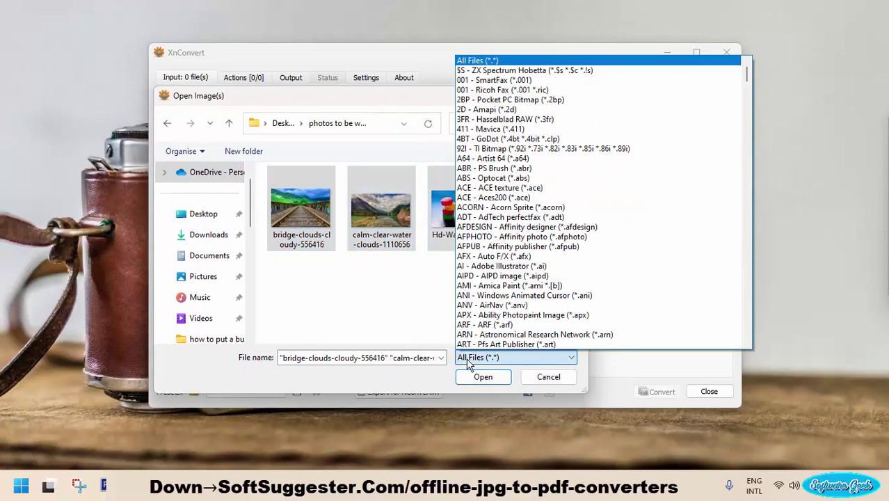
left_click(467, 363)
left_click(482, 378)
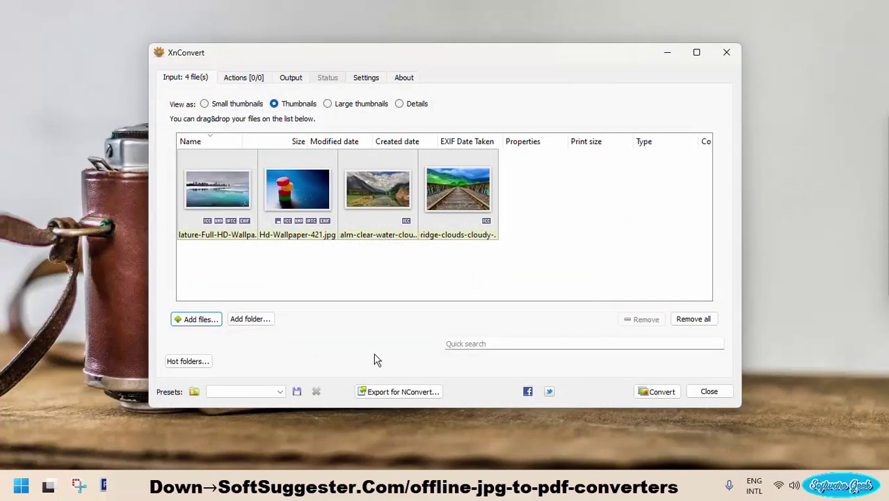
left_click(255, 79)
left_click(299, 78)
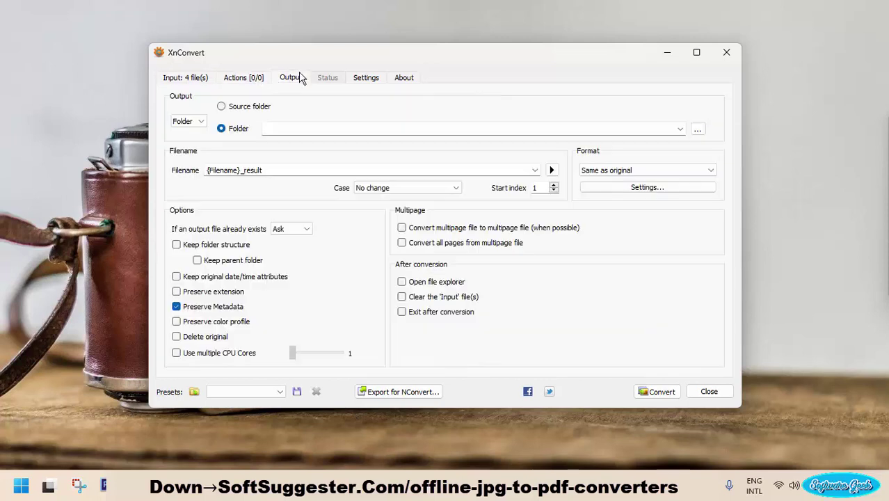
left_click(367, 78)
left_click(399, 78)
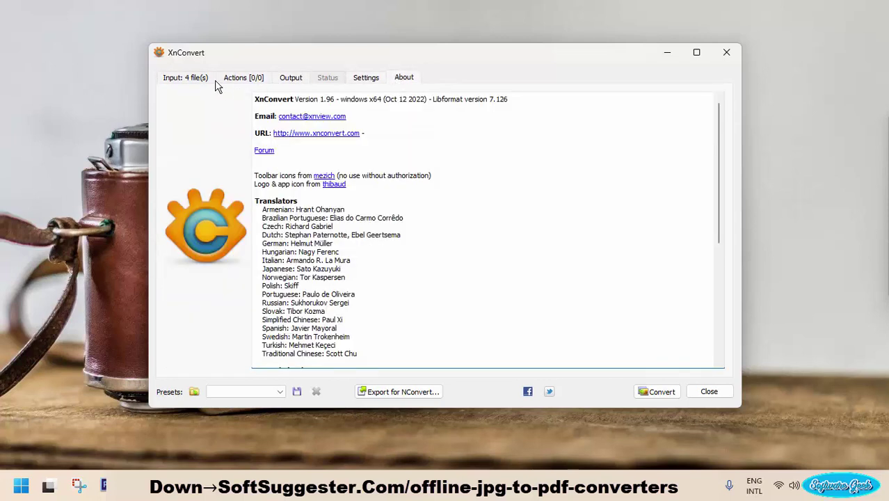
left_click(192, 79)
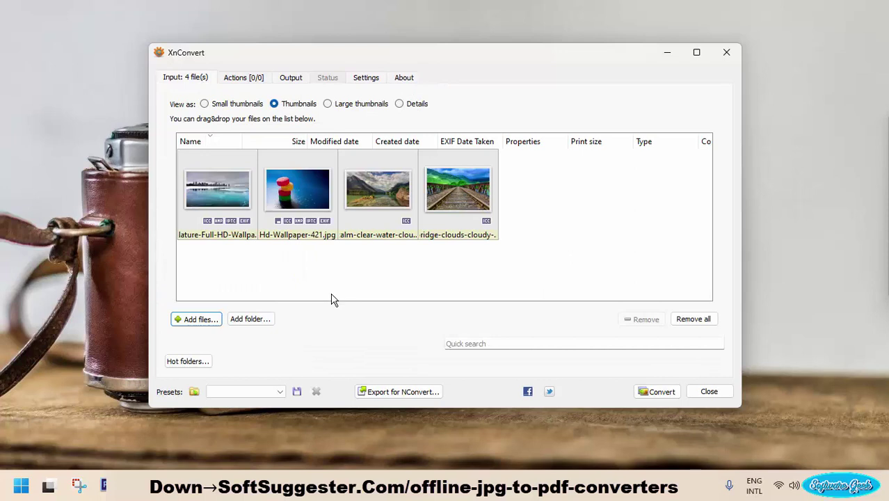